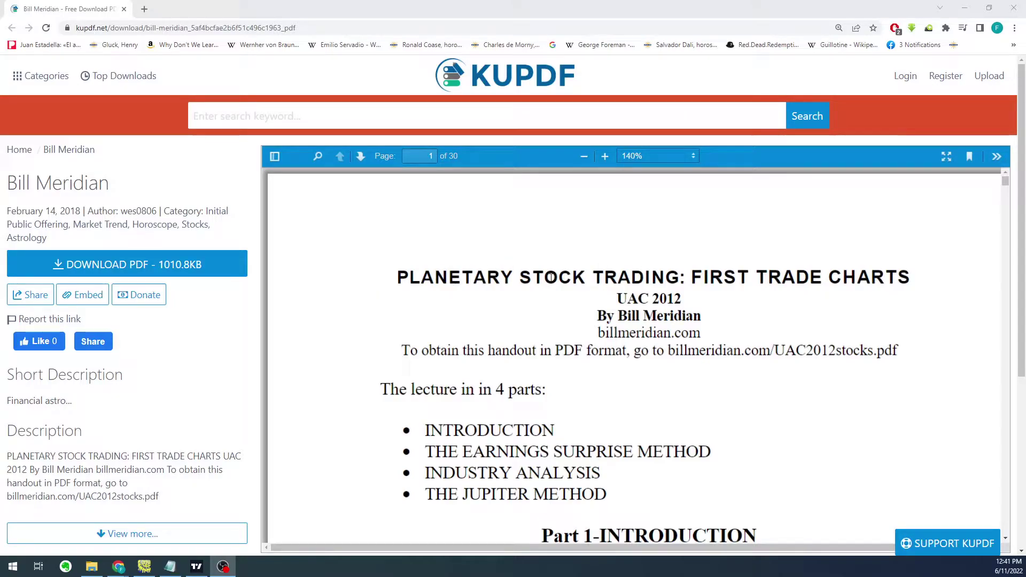
# Step: Highlight the title of the planetary stock trading handout and clear the selection
pyautogui.moveTo(396, 283); pyautogui.dragTo(655, 281)
pyautogui.click(672, 244)
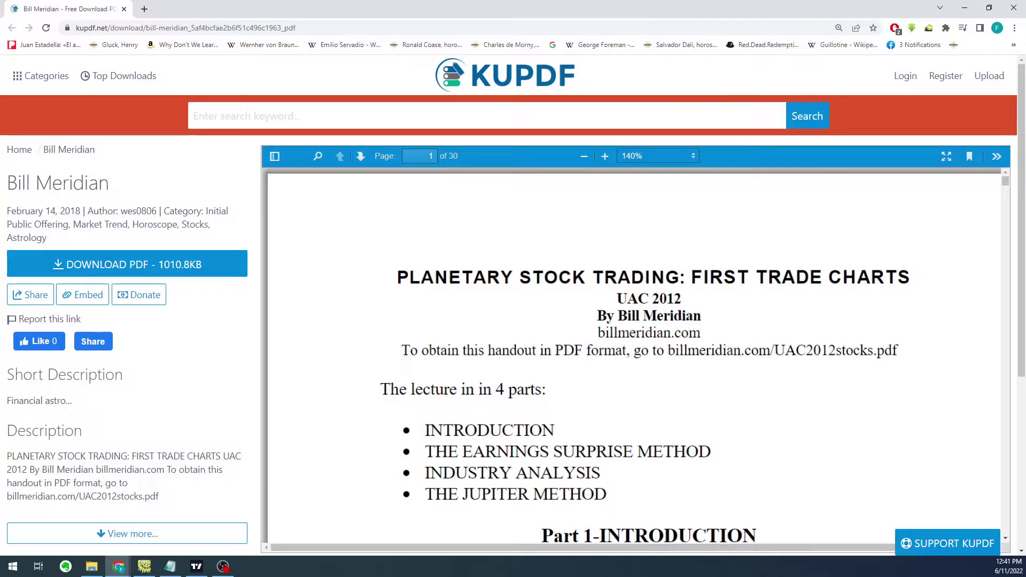
# Step: Switch to Solar Fire and compare the previews of the two natal charts, numbers 47 and 48
pyautogui.hotkey('alt', 'Tab')
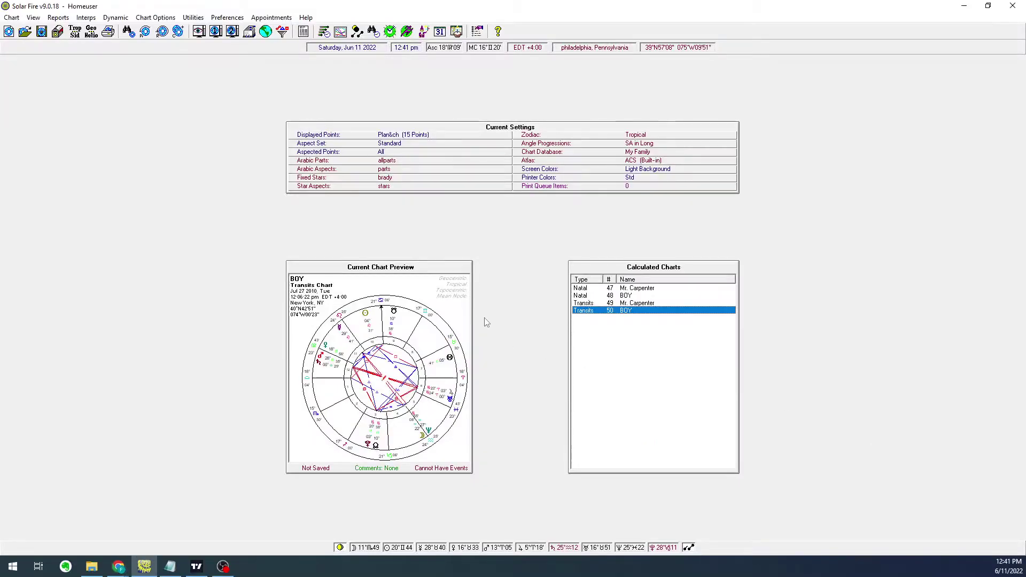
pyautogui.click(614, 289)
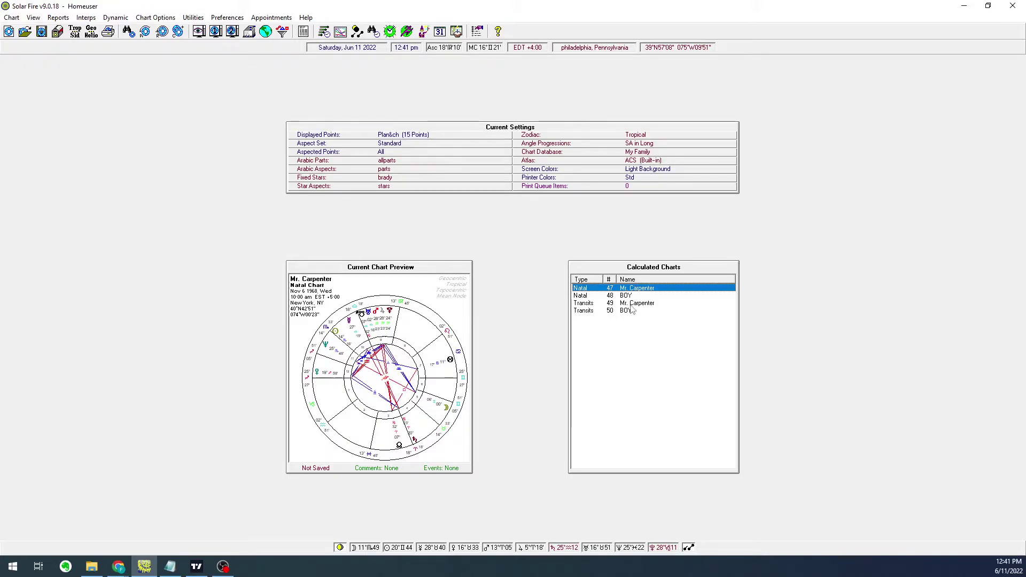
pyautogui.click(631, 296)
pyautogui.click(635, 288)
pyautogui.click(630, 298)
pyautogui.click(632, 292)
pyautogui.hotkey('alt', 'Tab')
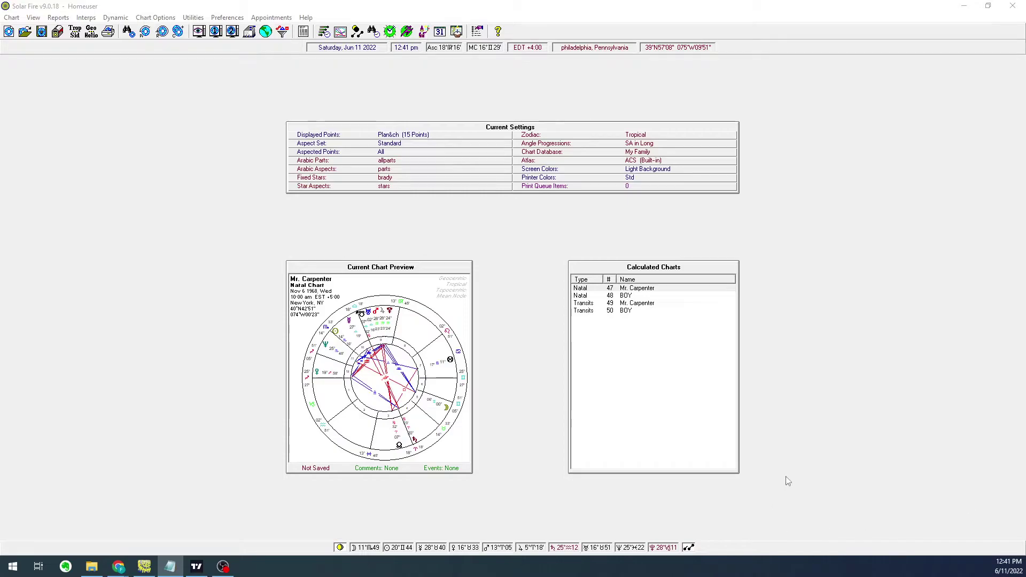
pyautogui.click(652, 355)
pyautogui.moveTo(679, 340); pyautogui.dragTo(593, 287)
pyautogui.click(676, 349)
pyautogui.moveTo(676, 349); pyautogui.dragTo(593, 287)
pyautogui.hotkey('alt', 'Tab')
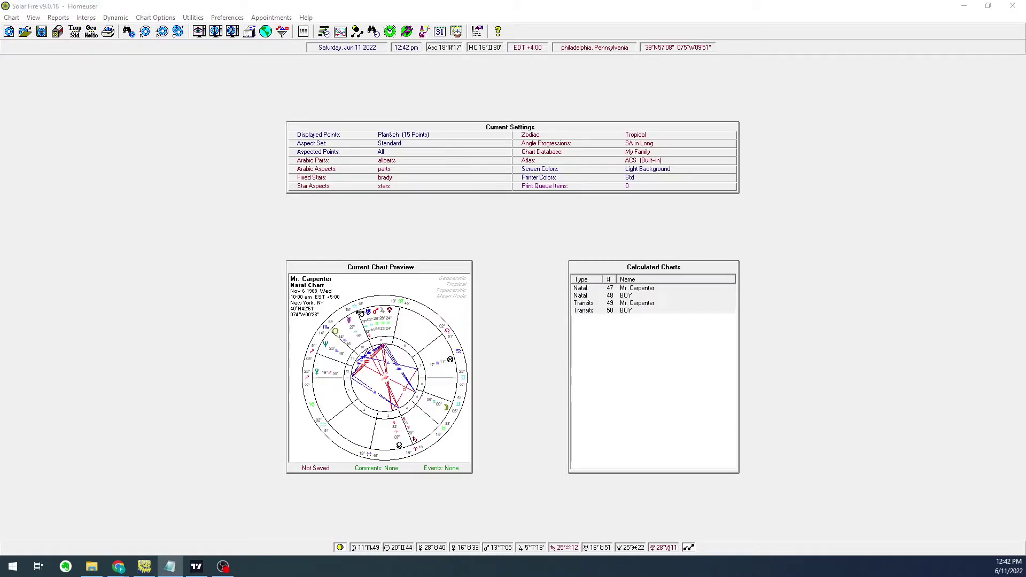
# Step: Switch to TradingView and examine the Carpenter Technology daily chart around the late January 2011 earnings marker
pyautogui.hotkey('alt', 'Tab')
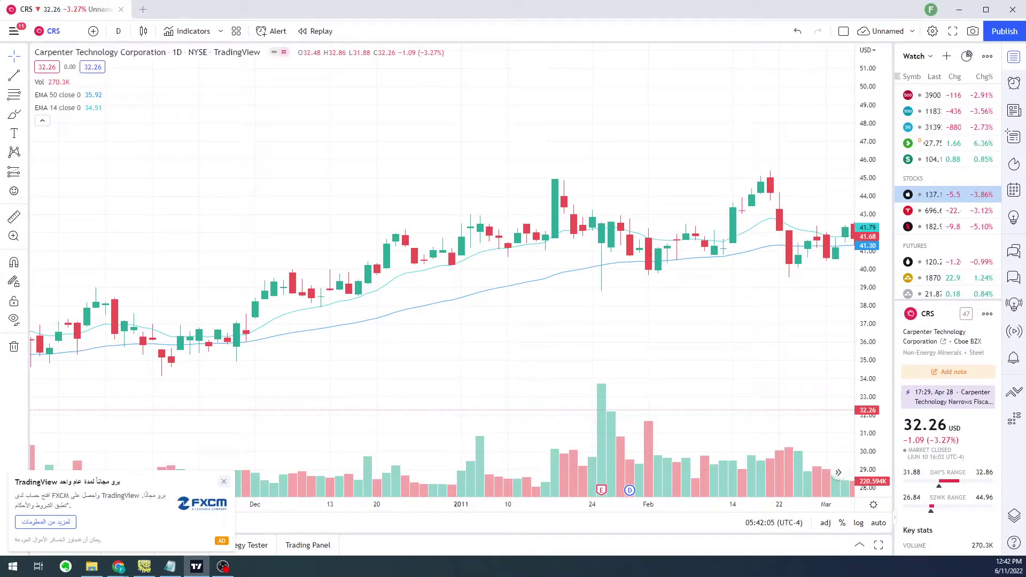
pyautogui.moveTo(481, 398); pyautogui.dragTo(584, 327)
pyautogui.moveTo(861, 117); pyautogui.dragTo(861, 166)
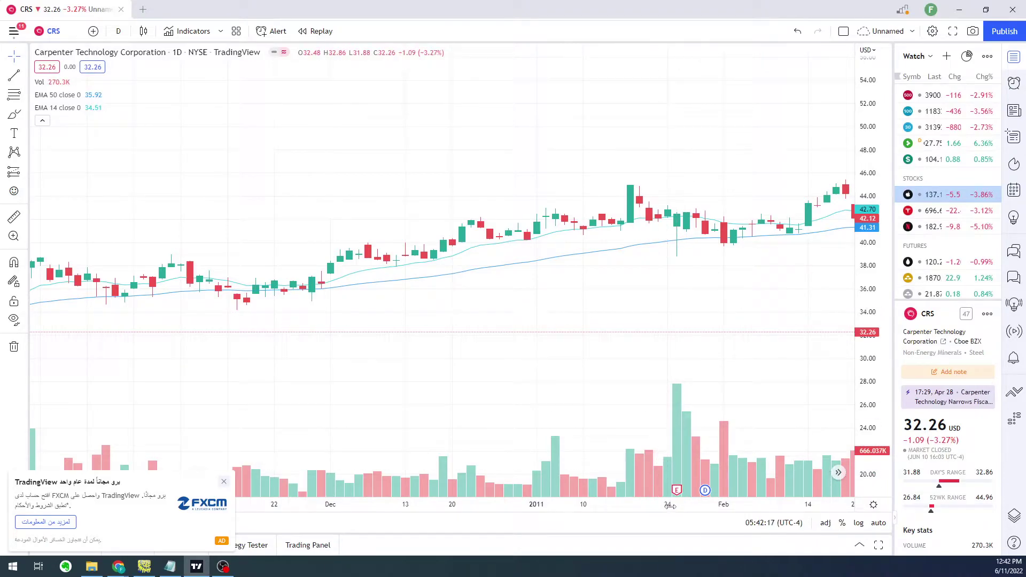
pyautogui.moveTo(676, 490)
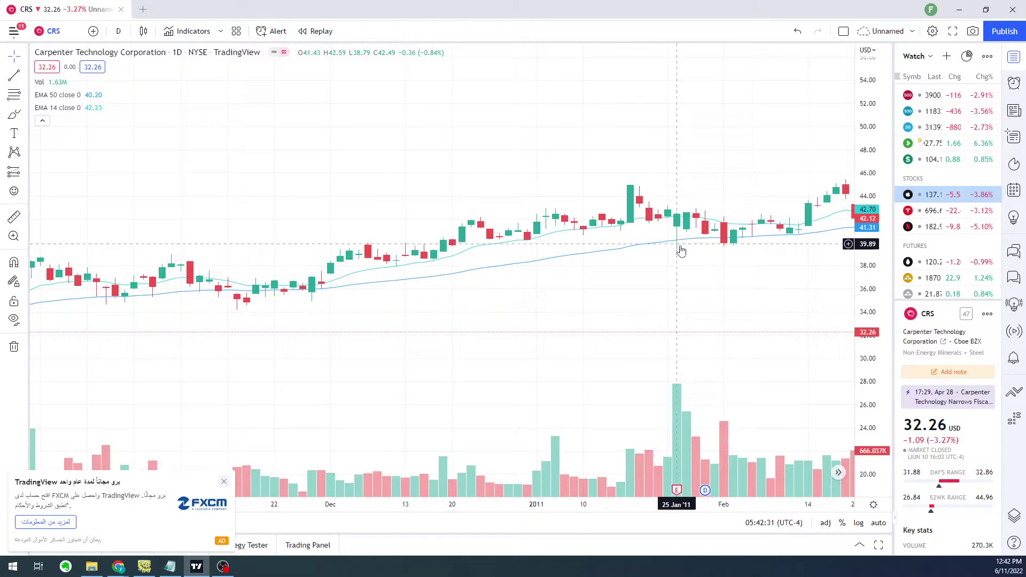
# Step: Switch to Solar Fire, examine the Carpenter natal biwheel with its Jan 25 2011 transits, and close the chart view
pyautogui.click(144, 566)
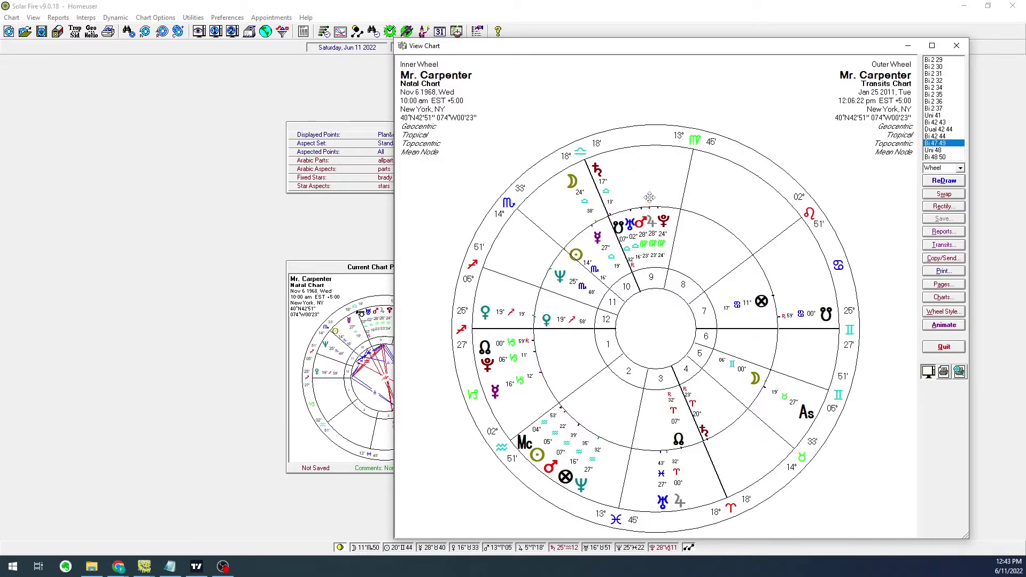
pyautogui.press('Escape')
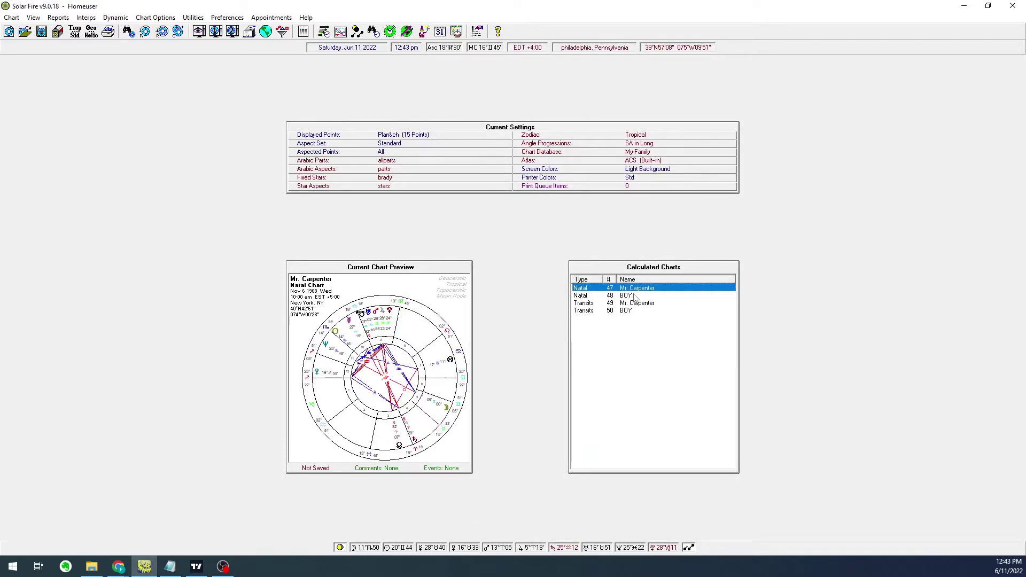
# Step: Return to TradingView and load the NYSE chart of UBS Group AG
pyautogui.hotkey('alt', 'Tab')
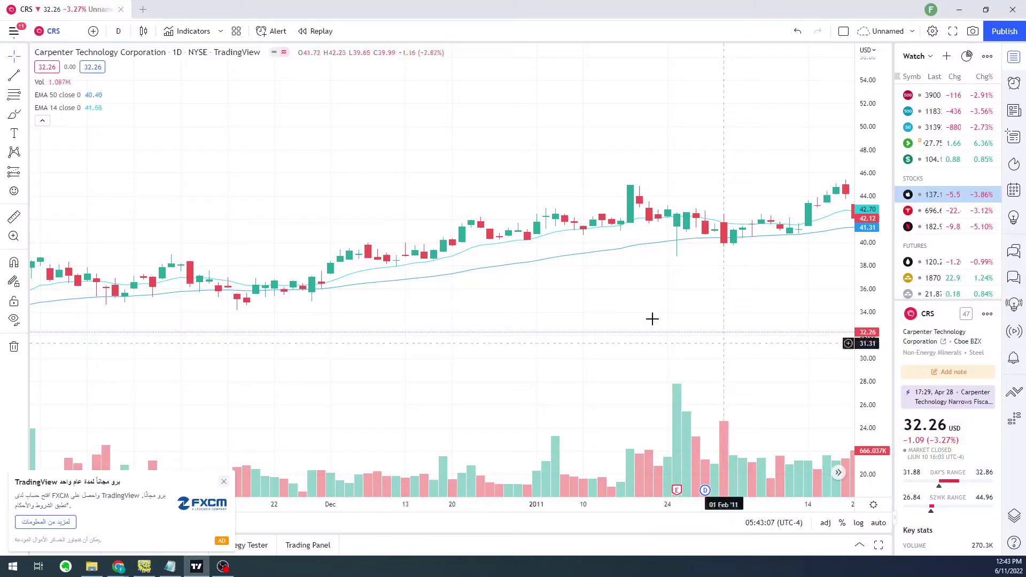
pyautogui.click(54, 31)
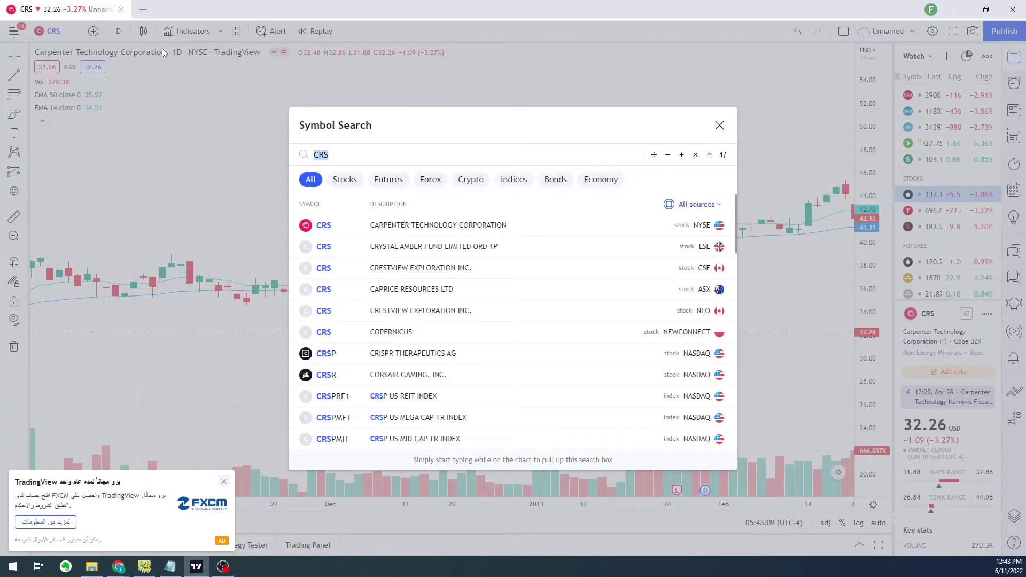
pyautogui.write('UBS')
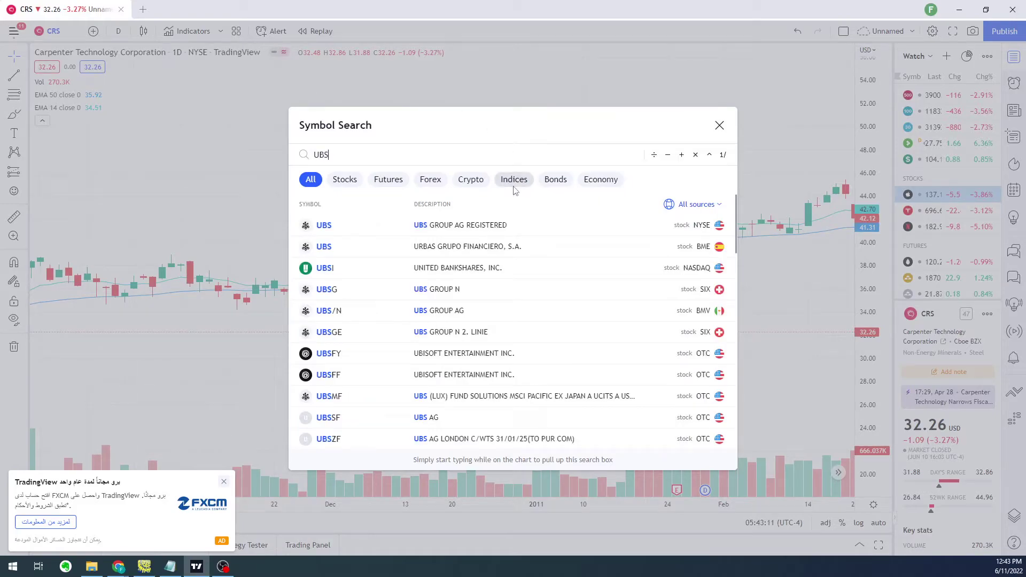
pyautogui.click(544, 223)
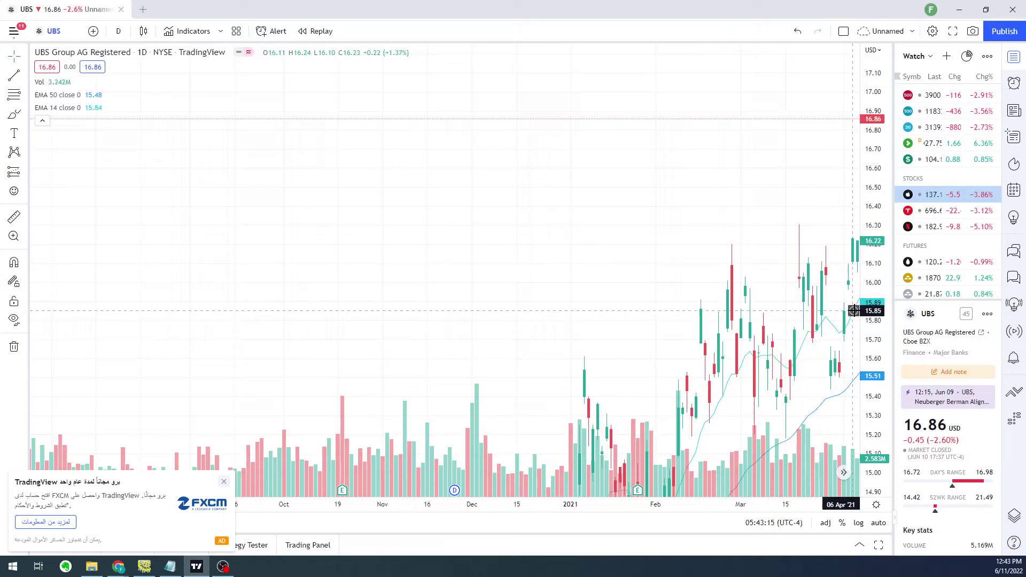
# Step: Search back through the UBS daily price history for late July 2010 and examine the prices around that date
pyautogui.moveTo(871, 158); pyautogui.dragTo(866, 449)
pyautogui.moveTo(591, 341); pyautogui.dragTo(669, 121)
pyautogui.scroll(-5, 556, 273)
pyautogui.moveTo(550, 305); pyautogui.dragTo(820, 270)
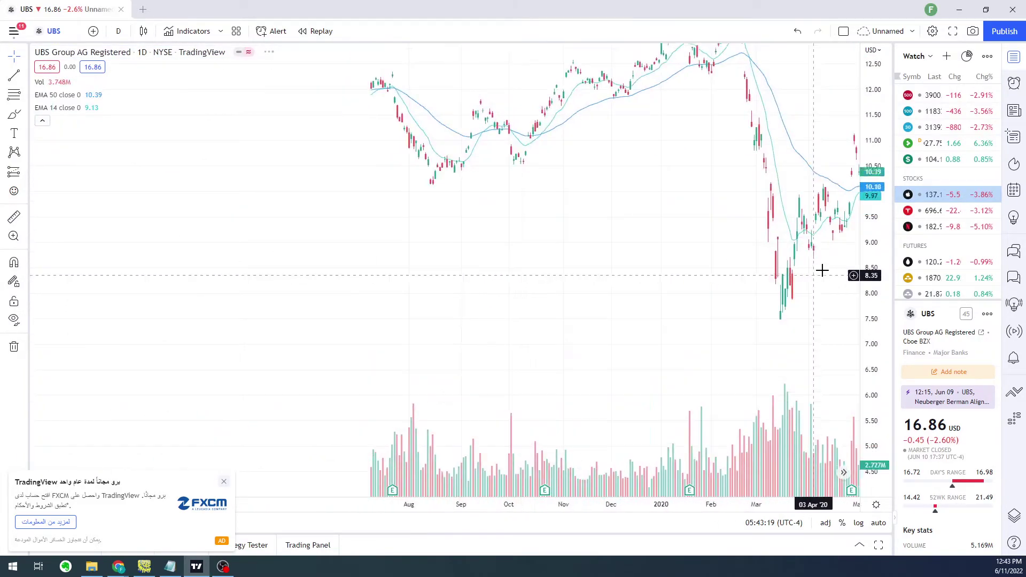
pyautogui.moveTo(527, 282); pyautogui.dragTo(856, 247)
pyautogui.moveTo(873, 201); pyautogui.dragTo(871, 465)
pyautogui.scroll(-8, 536, 291)
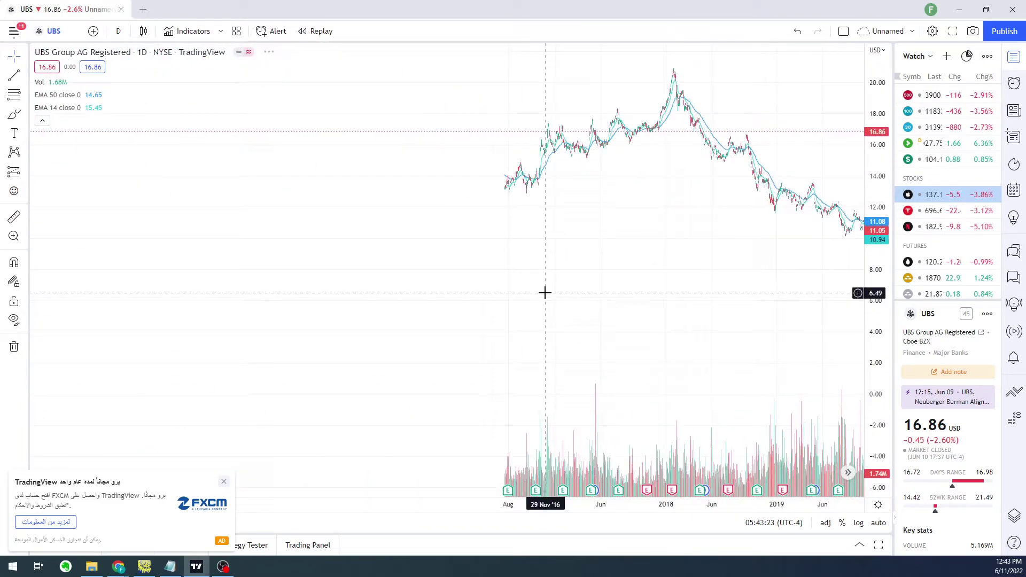
pyautogui.scroll(-5, 412, 291)
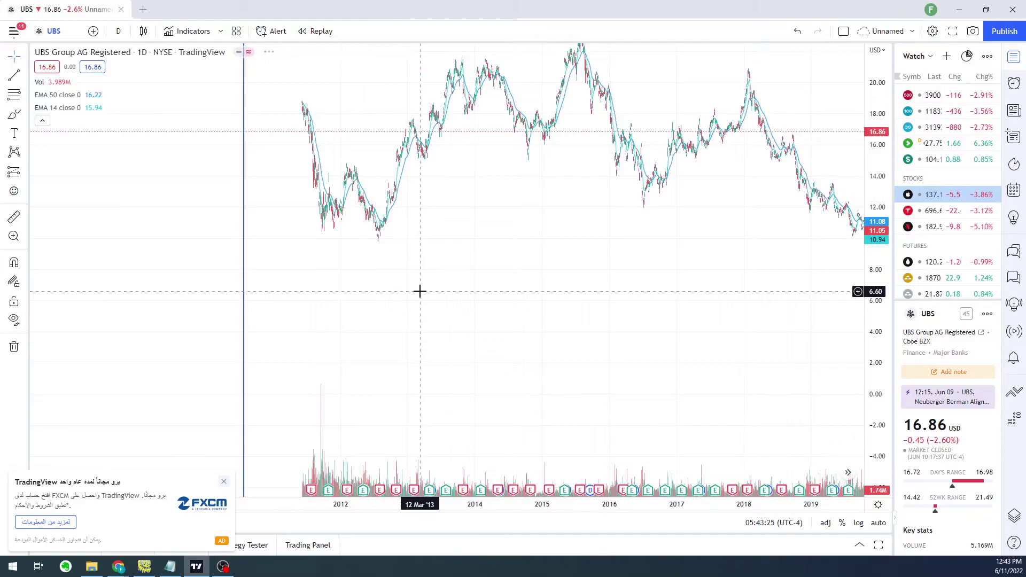
pyautogui.moveTo(412, 300); pyautogui.dragTo(744, 251)
pyautogui.moveTo(507, 320); pyautogui.dragTo(535, 377)
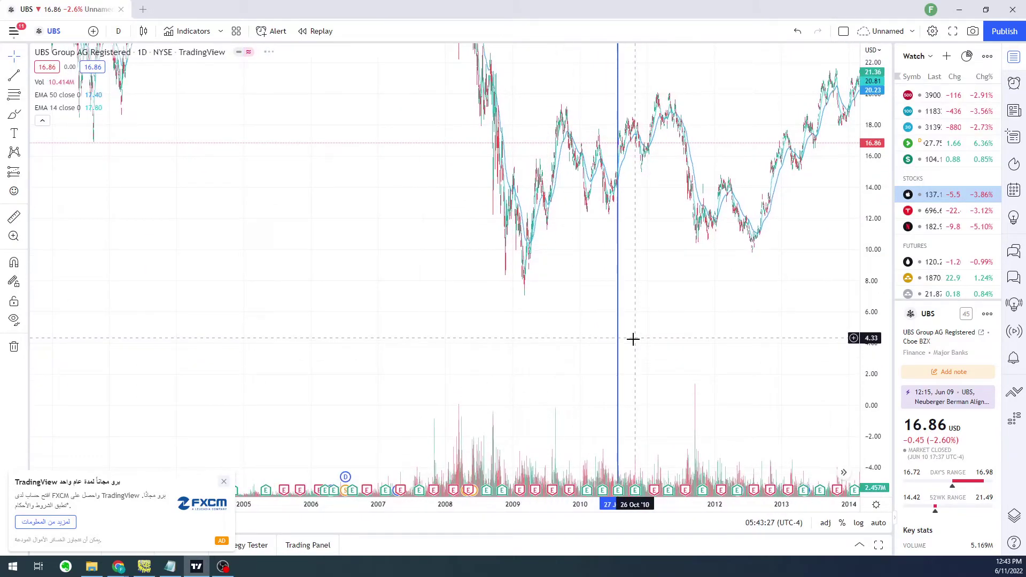
pyautogui.scroll(5, 634, 337)
pyautogui.scroll(5, 468, 302)
pyautogui.moveTo(177, 306); pyautogui.dragTo(676, 326)
pyautogui.scroll(4, 577, 318)
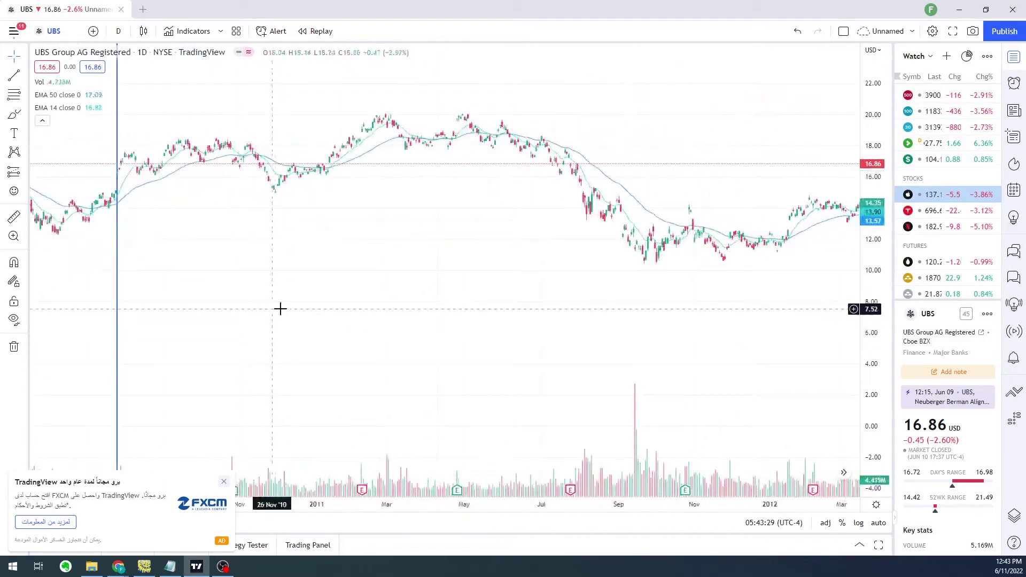
pyautogui.moveTo(210, 311); pyautogui.dragTo(480, 325)
pyautogui.scroll(4, 480, 325)
pyautogui.moveTo(273, 325); pyautogui.dragTo(682, 307)
pyautogui.scroll(5, 682, 307)
pyautogui.moveTo(159, 279); pyautogui.dragTo(593, 289)
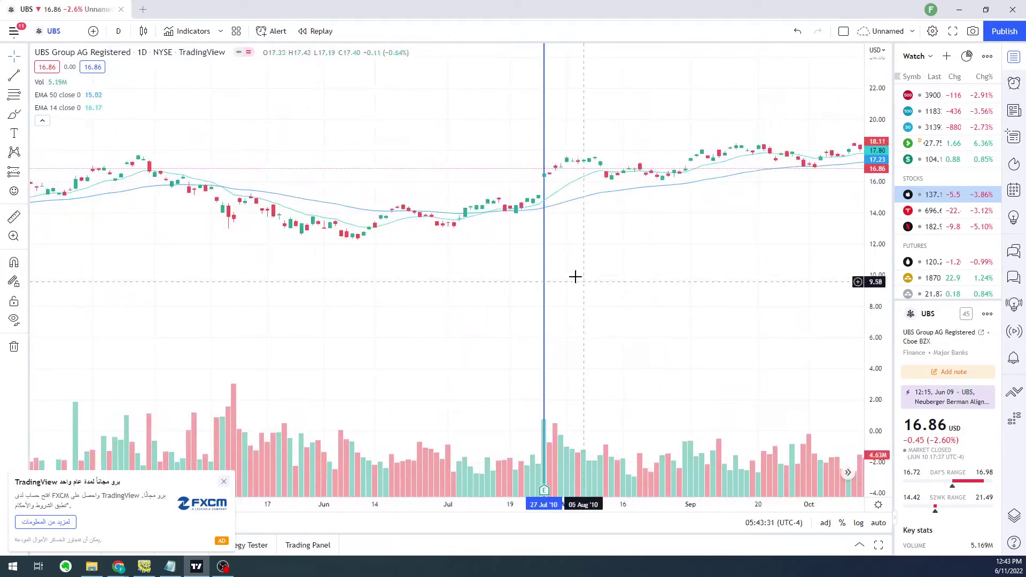
pyautogui.moveTo(877, 347); pyautogui.dragTo(876, 80)
pyautogui.moveTo(657, 220); pyautogui.dragTo(675, 419)
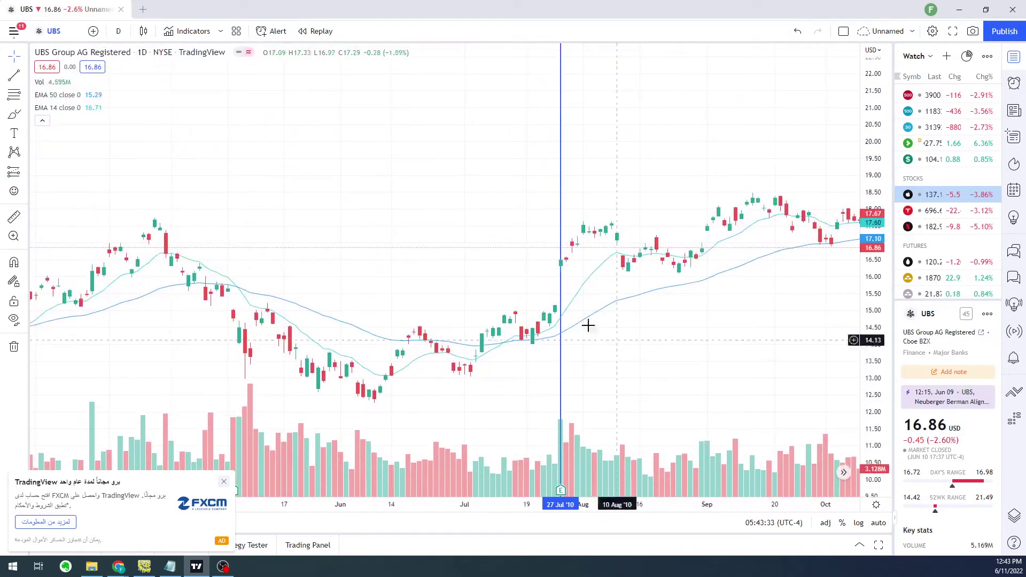
# Step: Delete the vertical line marking 27 July 2010 on the UBS chart
pyautogui.click(561, 310)
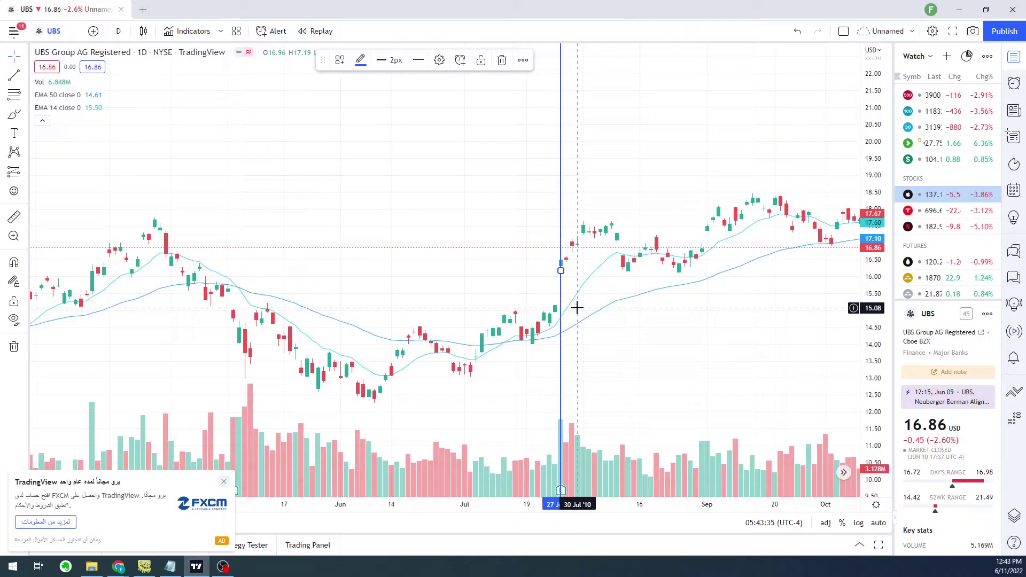
pyautogui.press('Delete')
# Step: Open the 27 July 2010 earnings details for UBS and examine the surrounding price movement at a closer price scale
pyautogui.moveTo(660, 419); pyautogui.dragTo(660, 303)
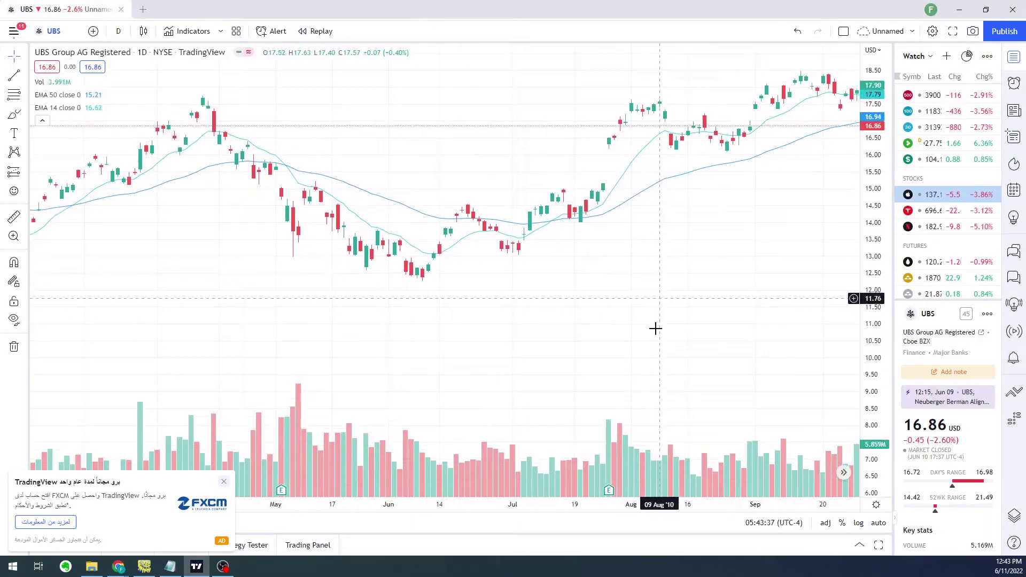
pyautogui.click(613, 488)
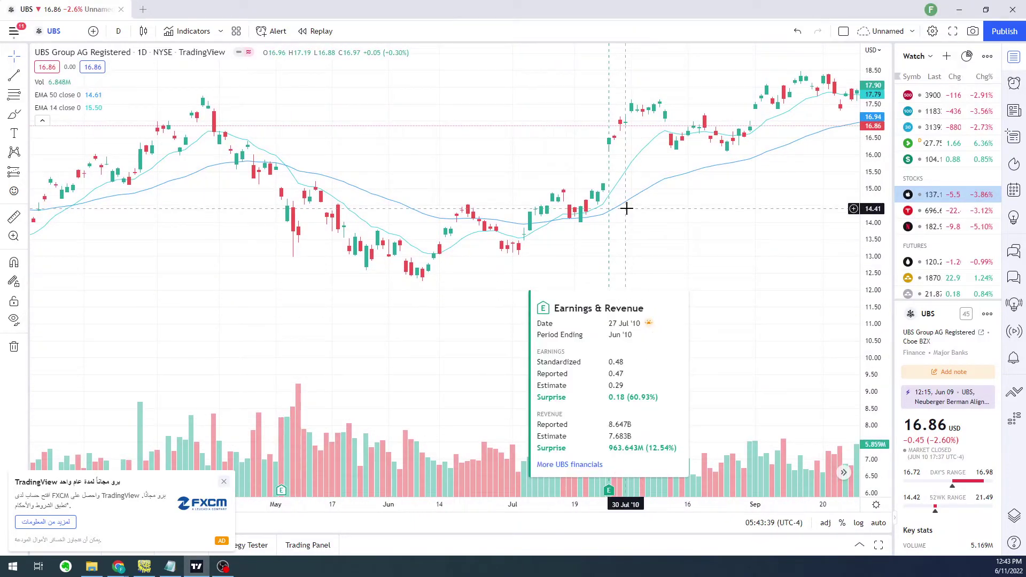
pyautogui.click(609, 213)
pyautogui.moveTo(870, 315); pyautogui.dragTo(866, 128)
pyautogui.moveTo(753, 227); pyautogui.dragTo(750, 356)
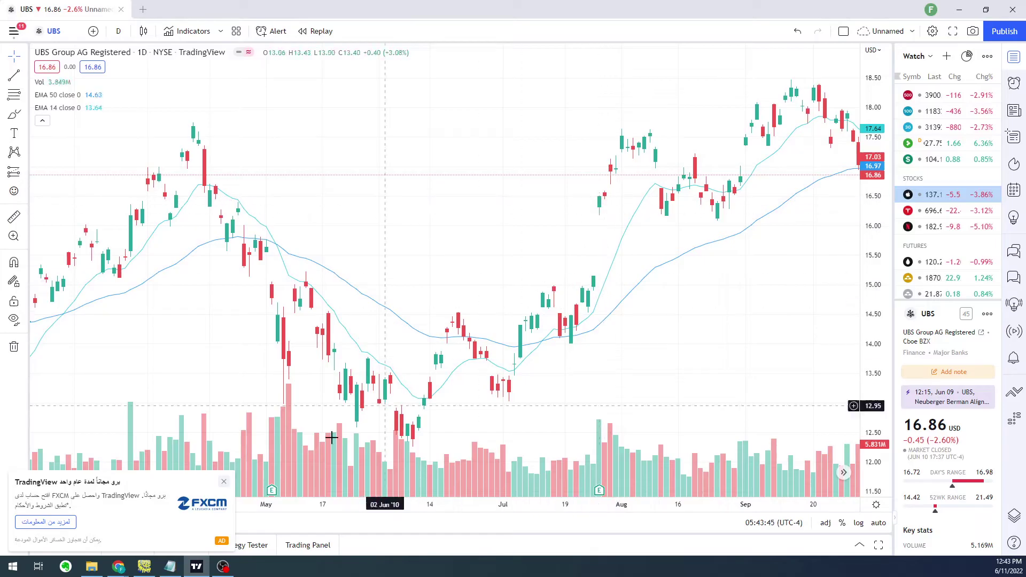
# Step: Switch to Solar Fire, examine the BOY natal biwheel with its Jul 27 2010 transits, and close the chart view
pyautogui.click(145, 568)
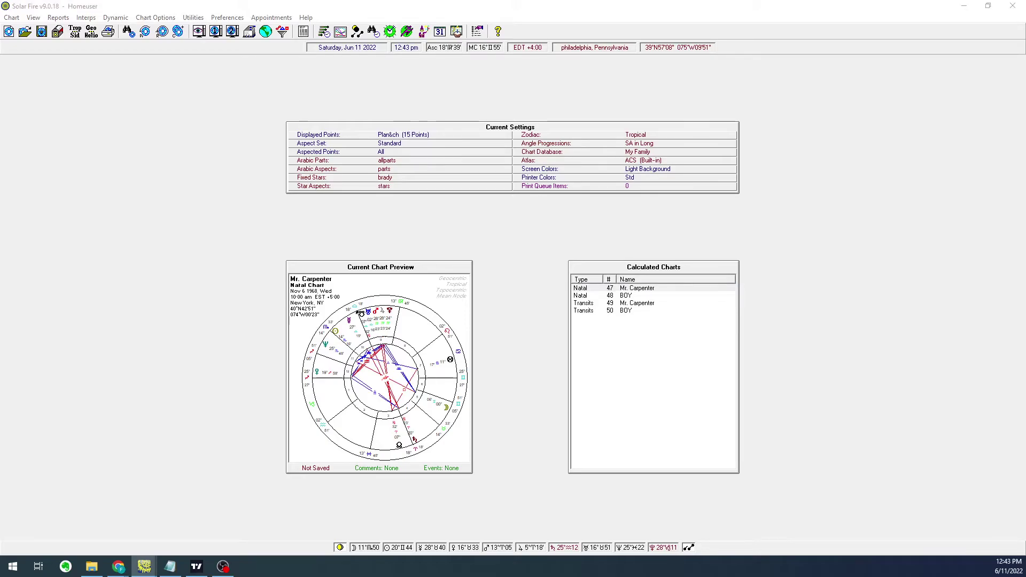
pyautogui.hotkey('alt', 'Tab')
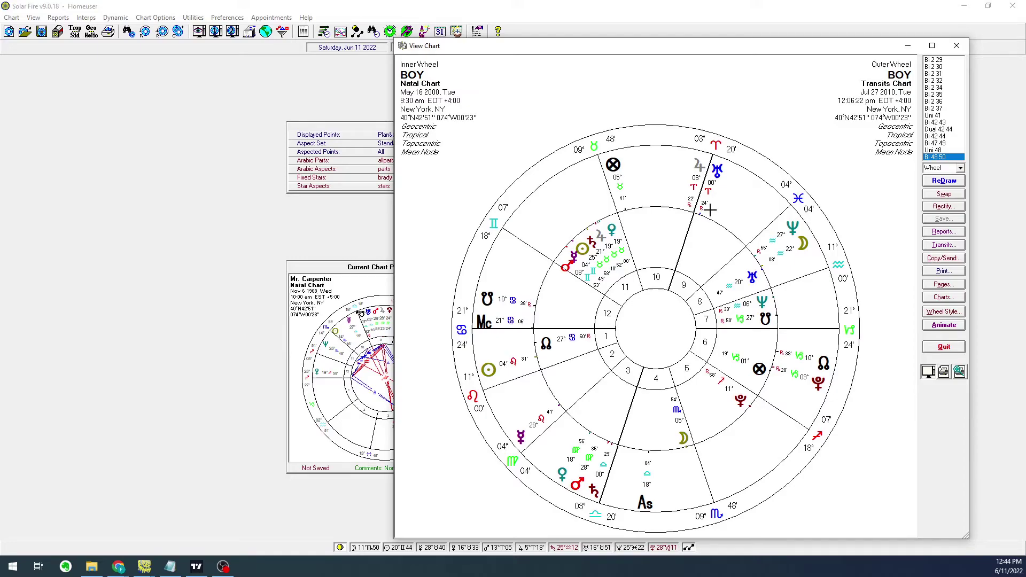
pyautogui.click(925, 348)
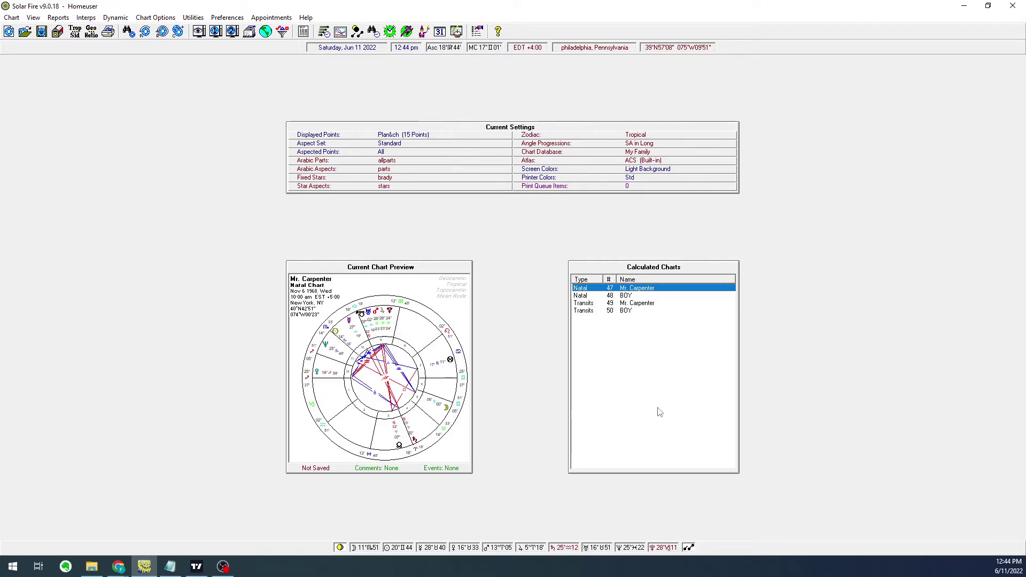
# Step: Return to the handout in Chrome and highlight its title and the list of lecture parts
pyautogui.click(119, 565)
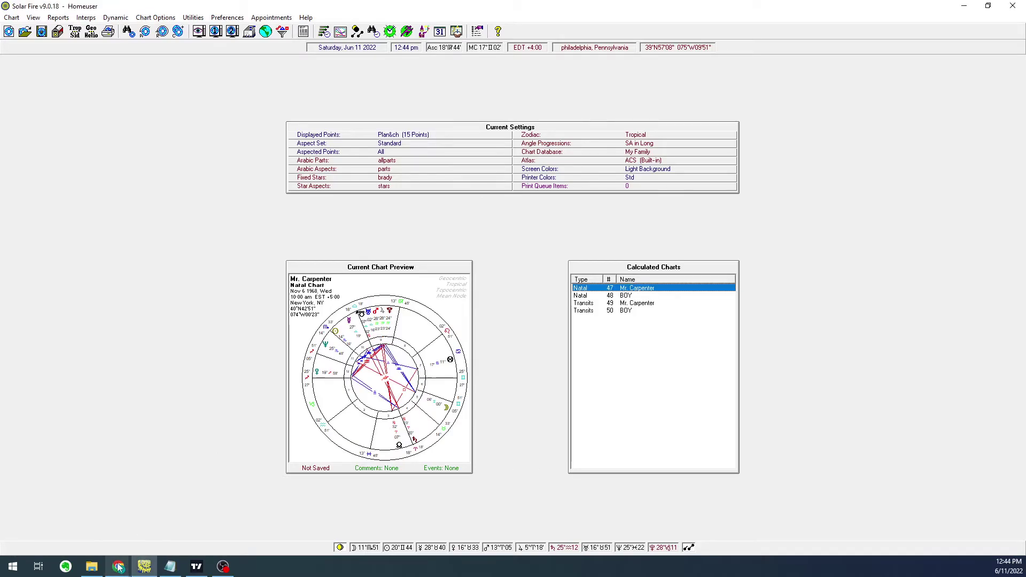
pyautogui.hotkey('alt', 'Tab')
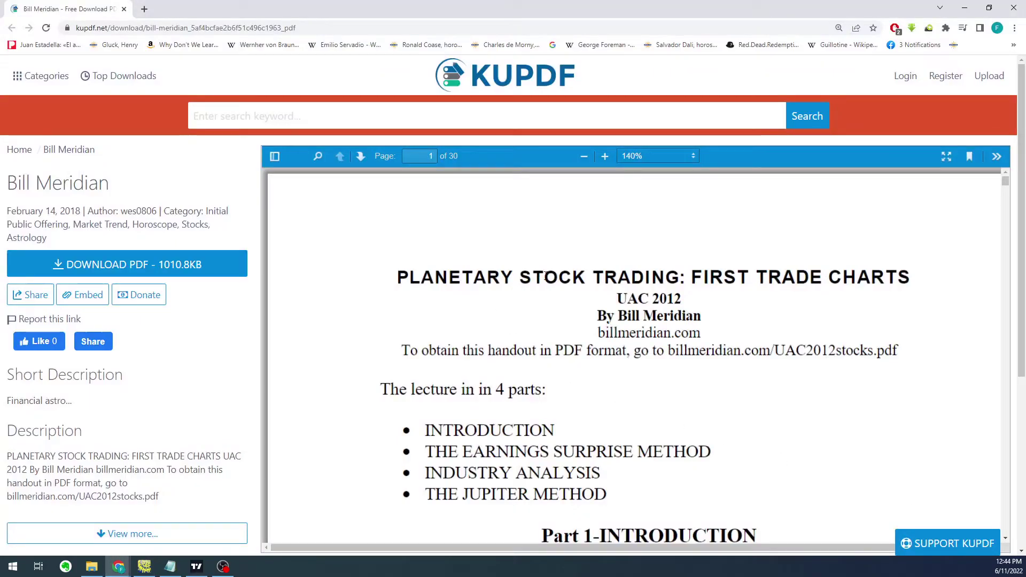
pyautogui.moveTo(578, 259); pyautogui.dragTo(406, 276)
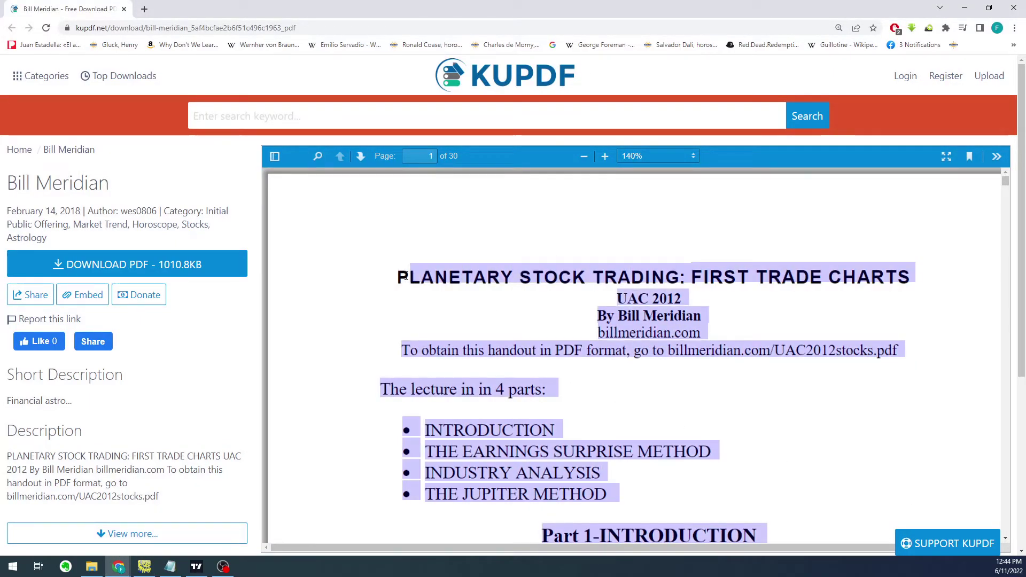
pyautogui.click(756, 444)
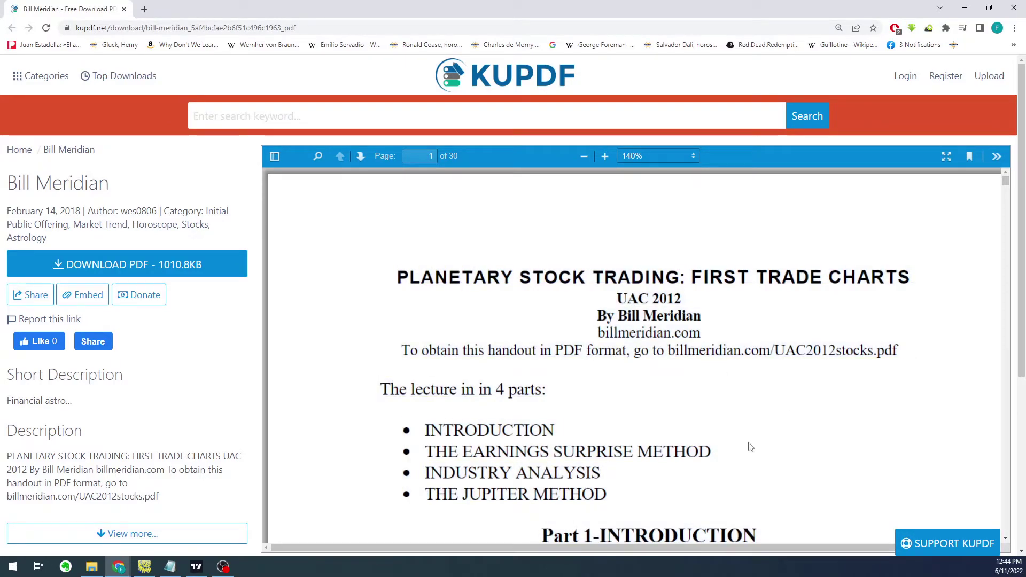
pyautogui.moveTo(698, 453); pyautogui.dragTo(556, 276)
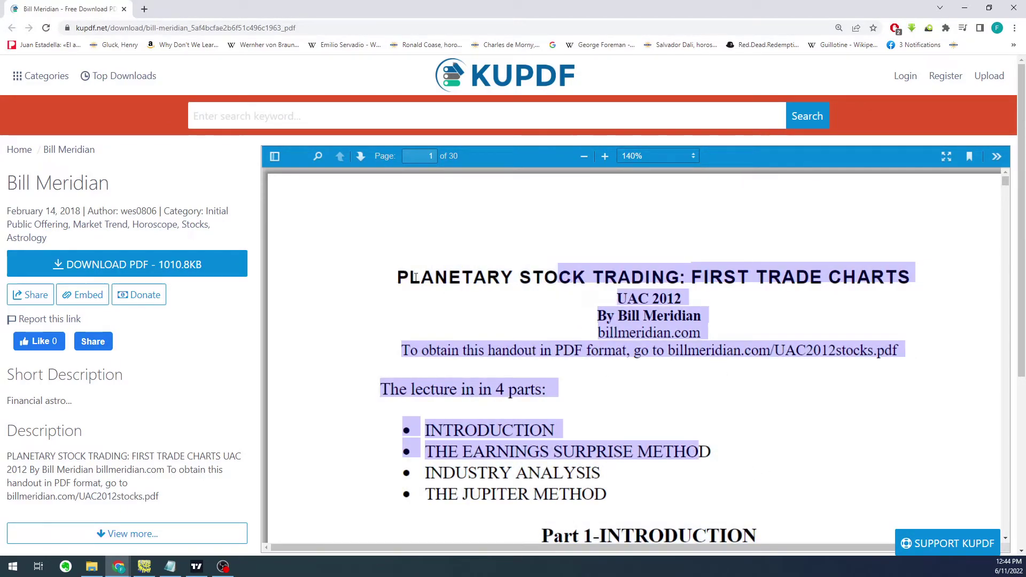
pyautogui.click(394, 281)
# Step: Switch back to Solar Fire
pyautogui.hotkey('alt', 'Tab')
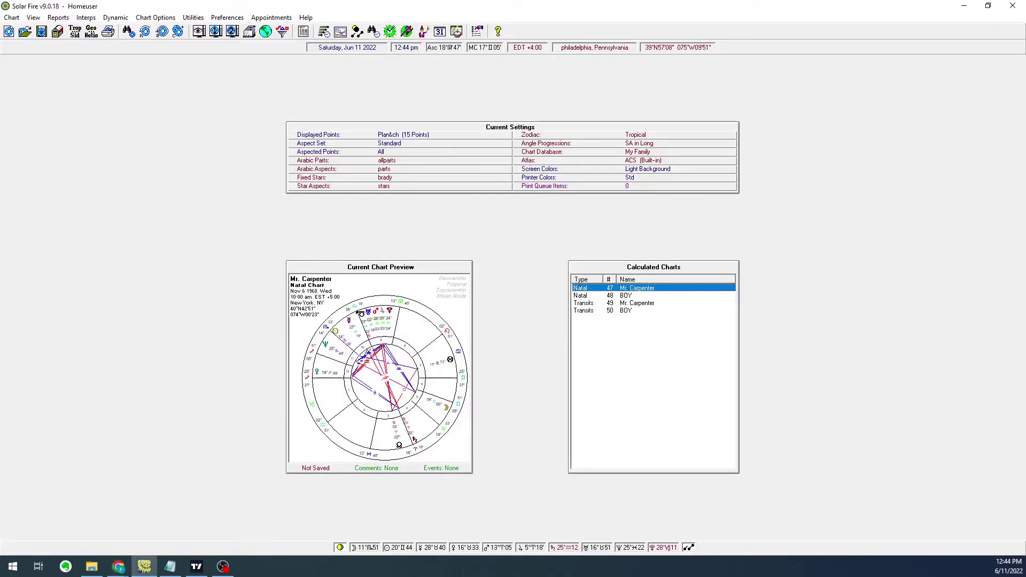
pyautogui.hotkey('alt', 'Tab')
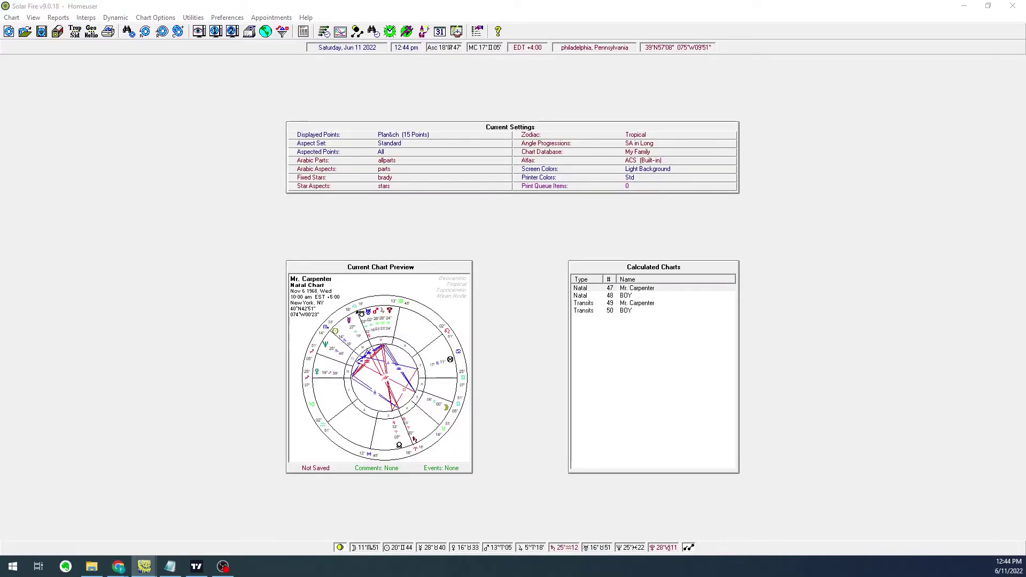
# Step: Generate a converse transits chart from natal chart 47 for the current date and time, Jun 11 2022
pyautogui.moveTo(1025, 235); pyautogui.dragTo(742, 233)
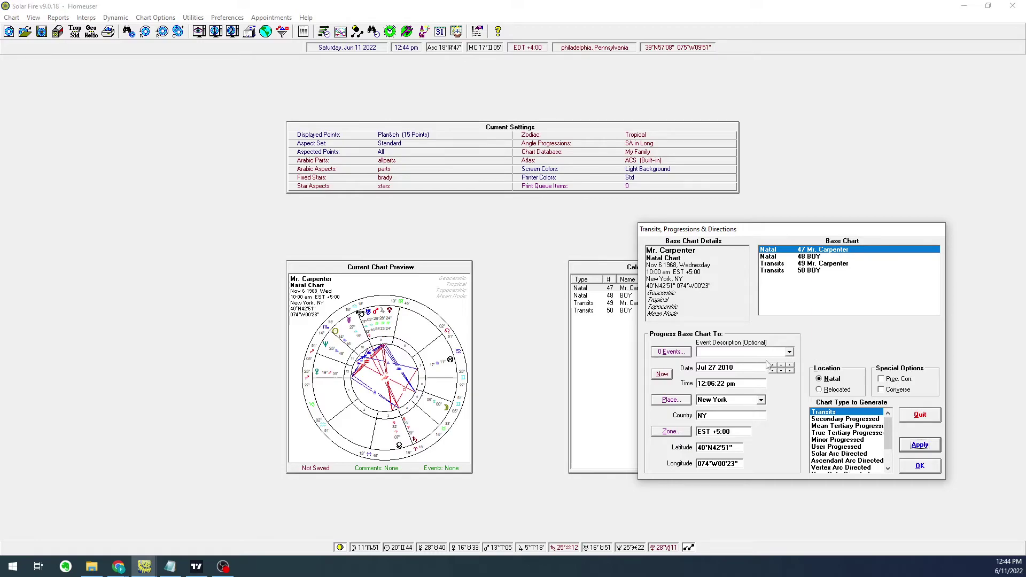
pyautogui.click(662, 374)
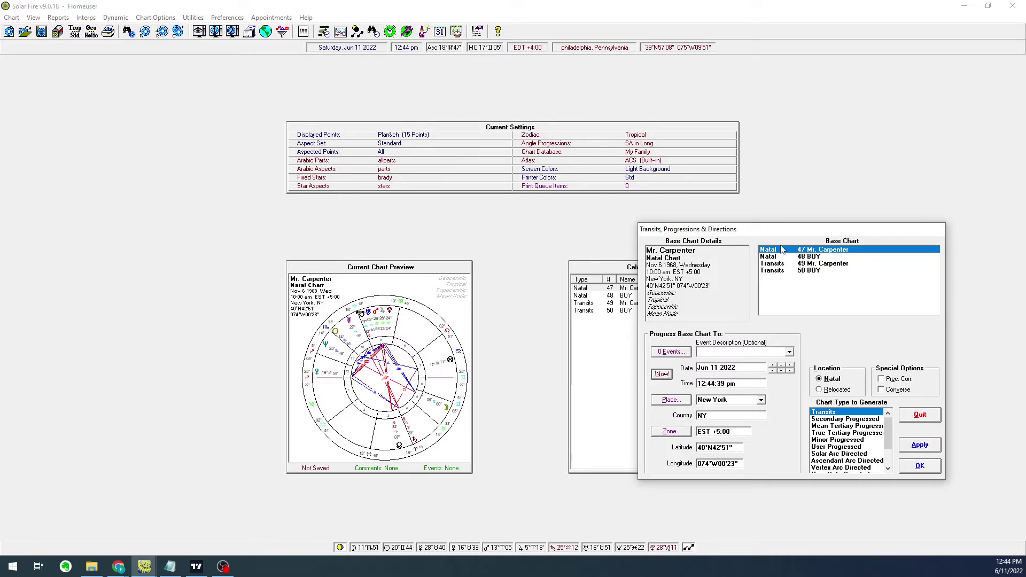
pyautogui.click(893, 390)
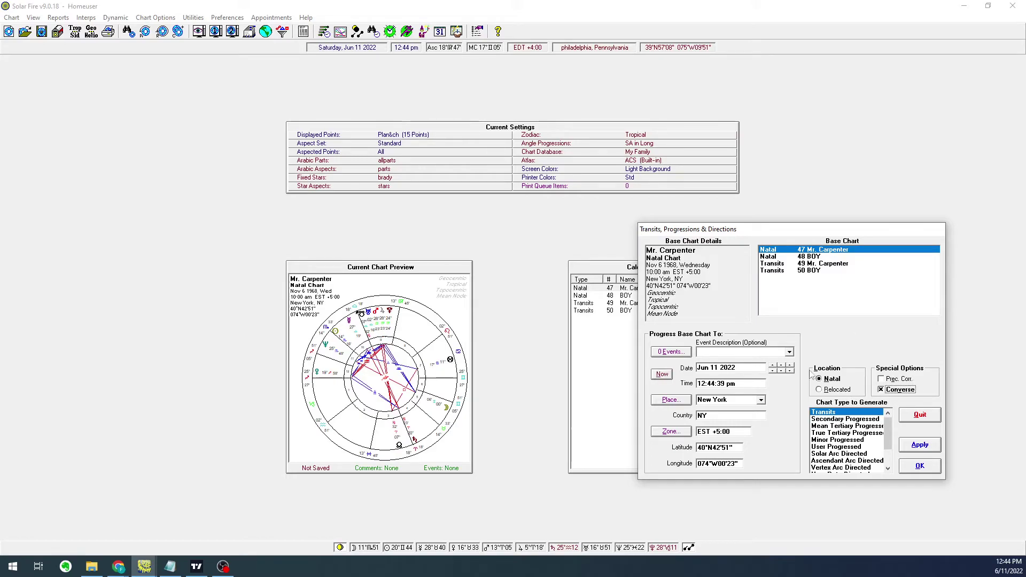
pyautogui.click(921, 445)
pyautogui.press('Escape')
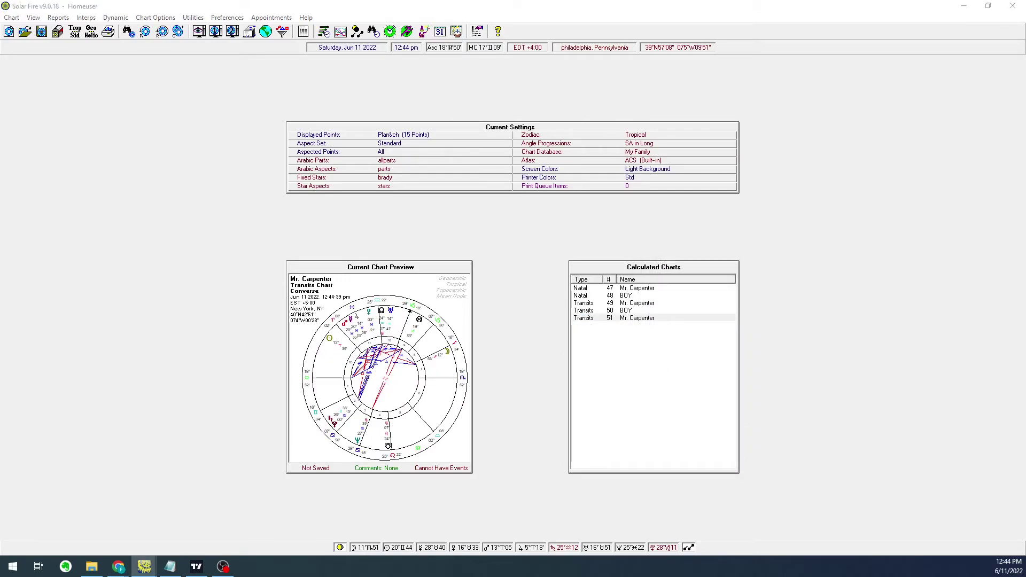
# Step: View natal chart 47 as a biwheel with its converse transits, close it, and open the natal chart as a single wheel
pyautogui.hotkey('ctrl', 'v')
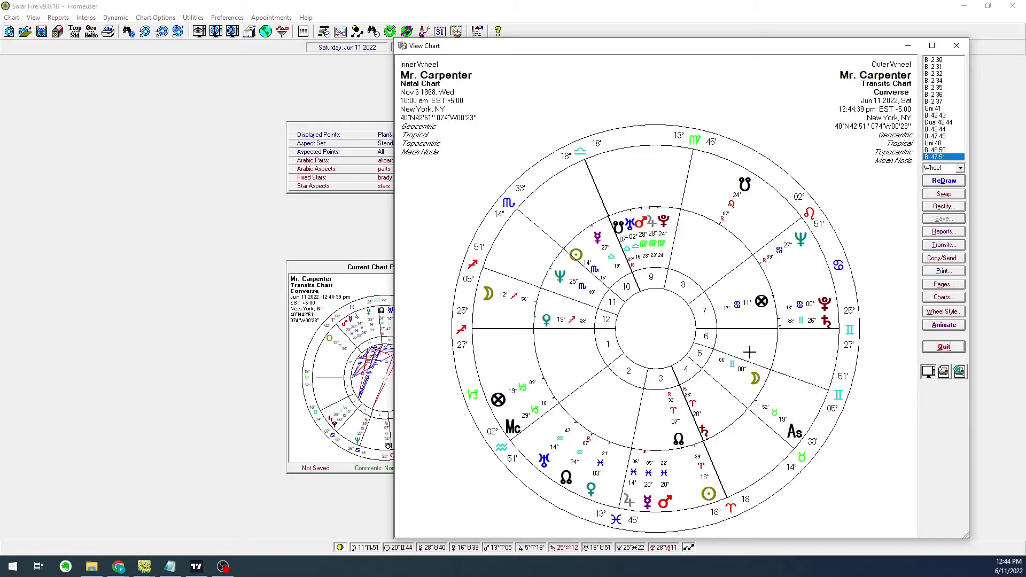
pyautogui.click(944, 350)
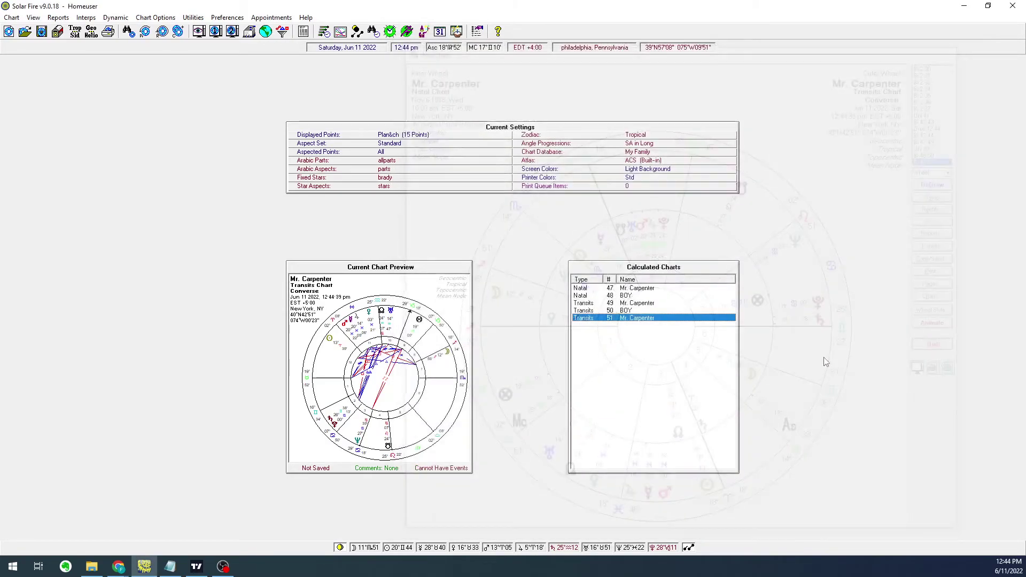
pyautogui.click(597, 292)
pyautogui.doubleClick(597, 291)
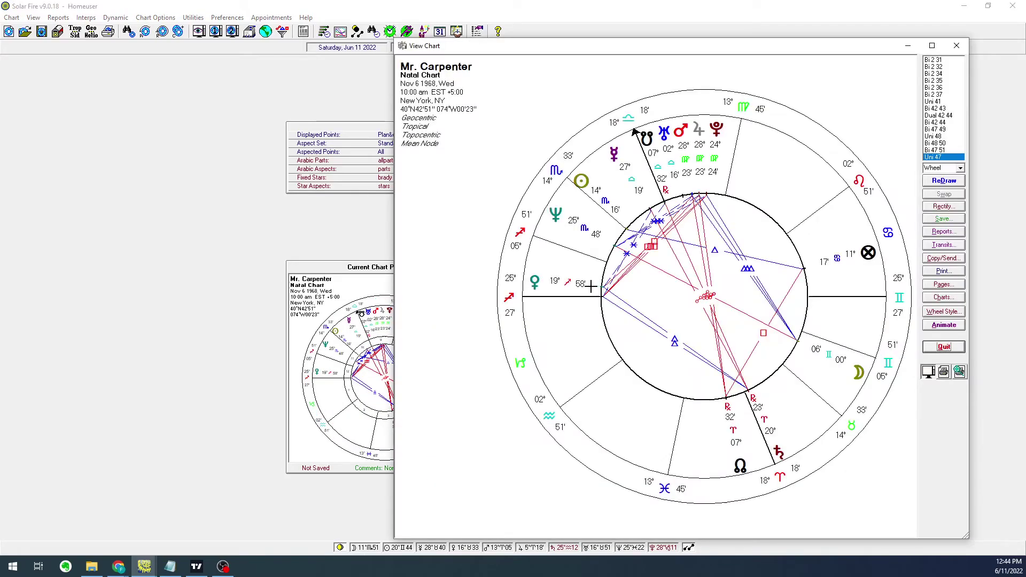